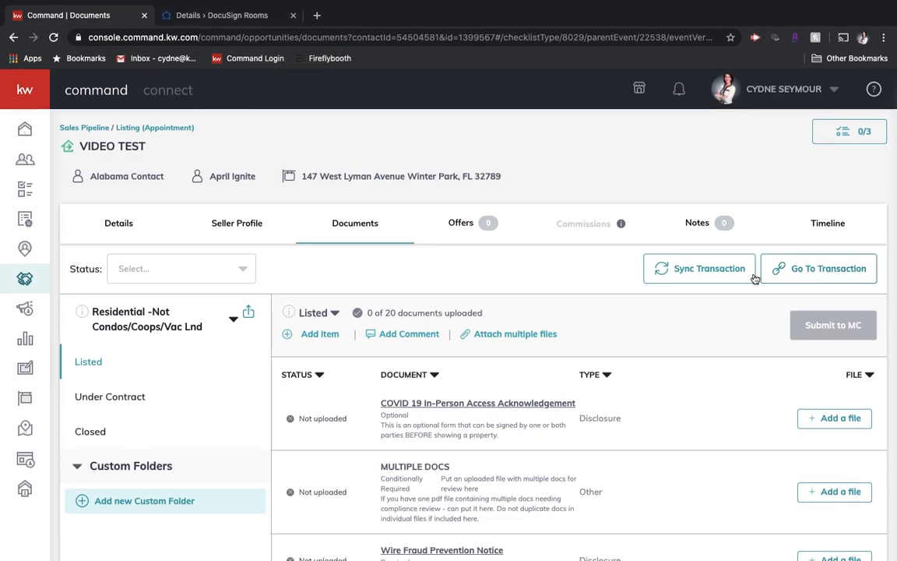
# Switch to the VIDEO TEST room in DocuSign Rooms and open its room details for editing
pyautogui.click(260, 23)
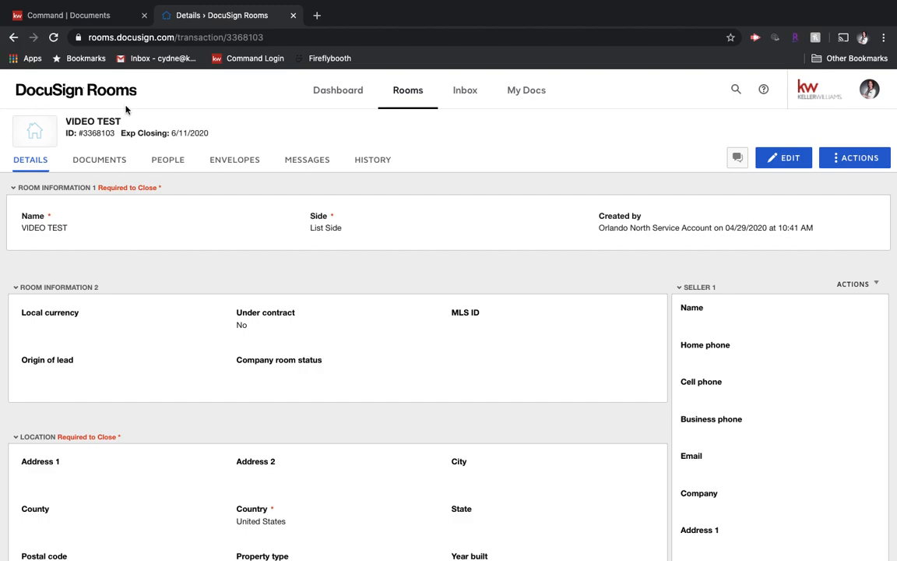
pyautogui.moveTo(78, 132)
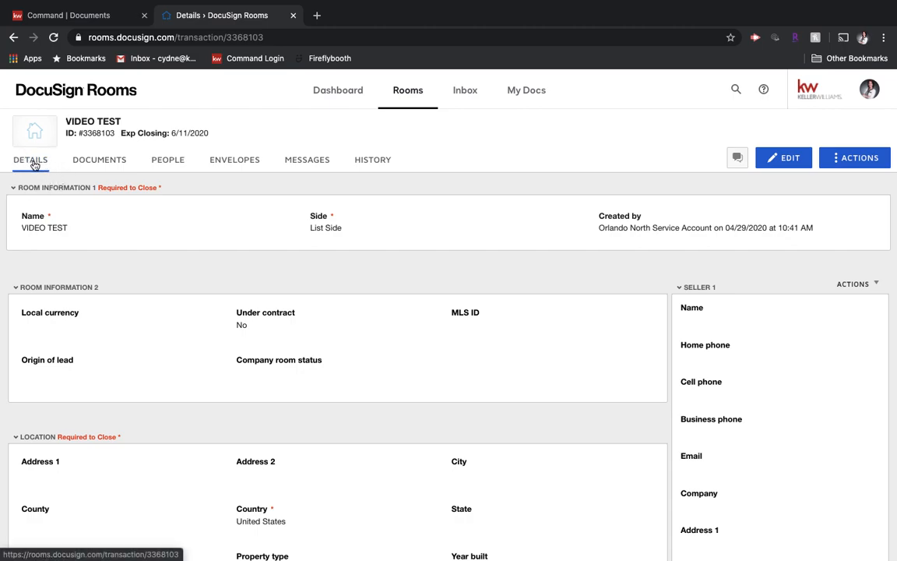
pyautogui.click(785, 159)
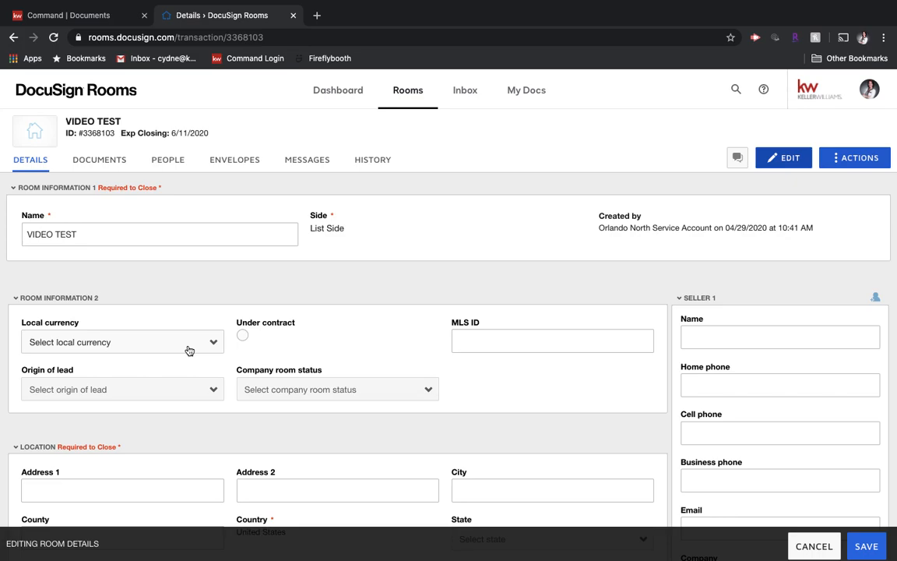
# Enter the full name and email address of the first seller in the room details
pyautogui.scroll(-2, 189, 350)
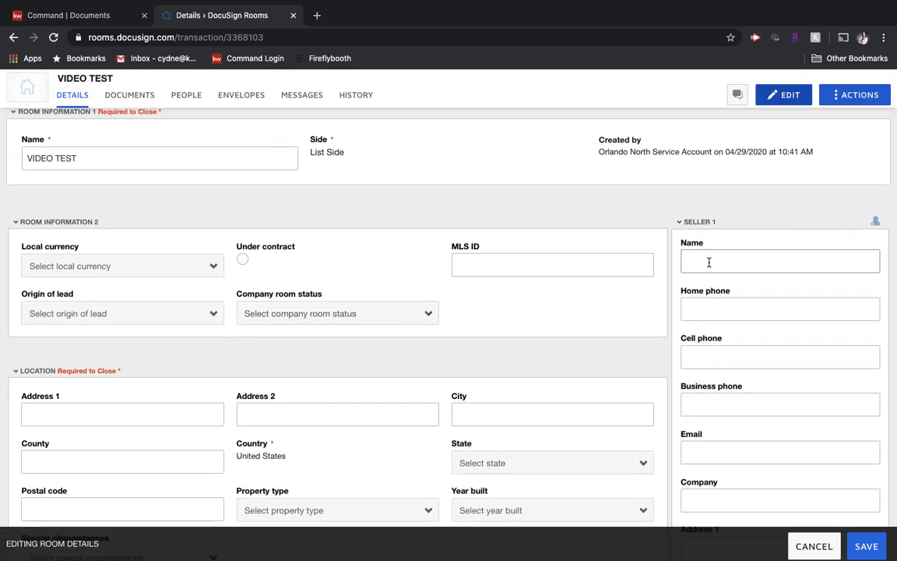
pyautogui.click(708, 262)
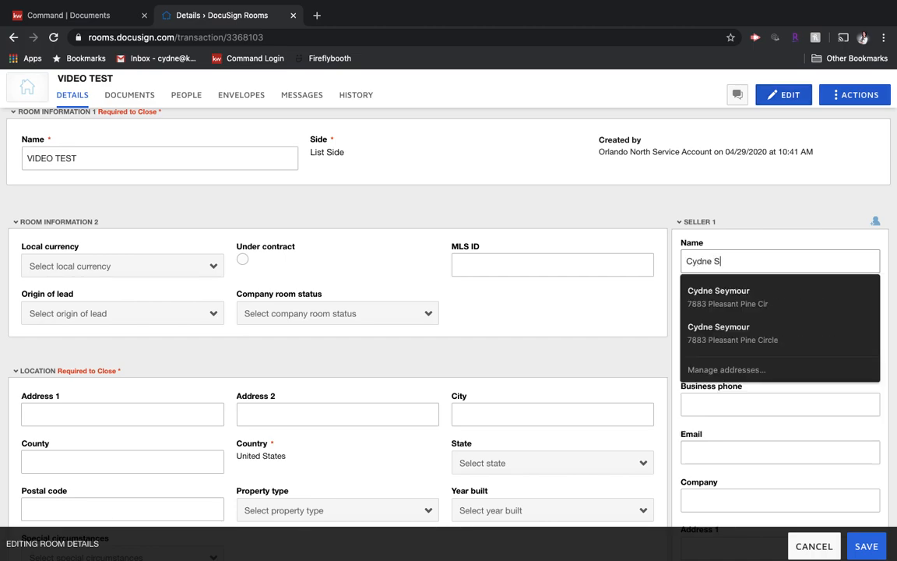
pyautogui.press('Tab')
pyautogui.click(729, 451)
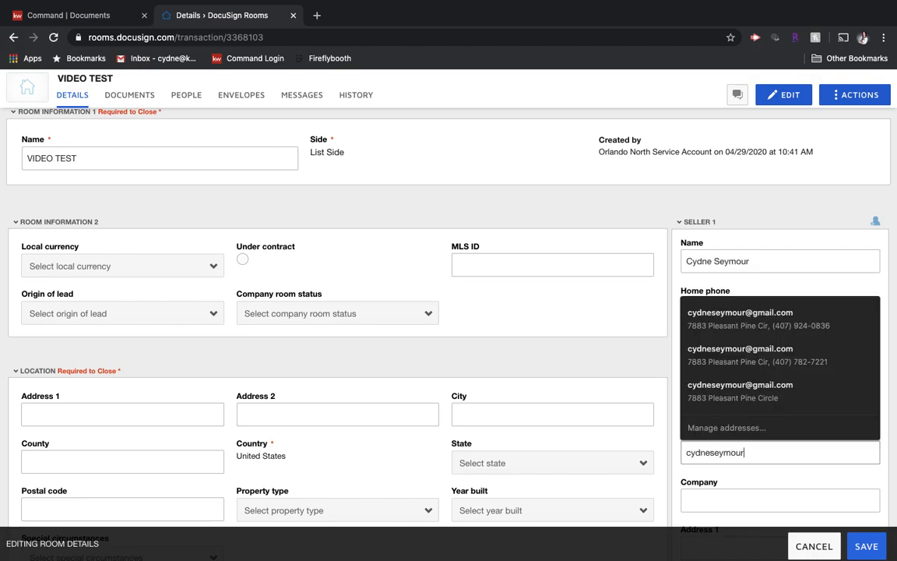
pyautogui.click(805, 303)
pyautogui.click(801, 278)
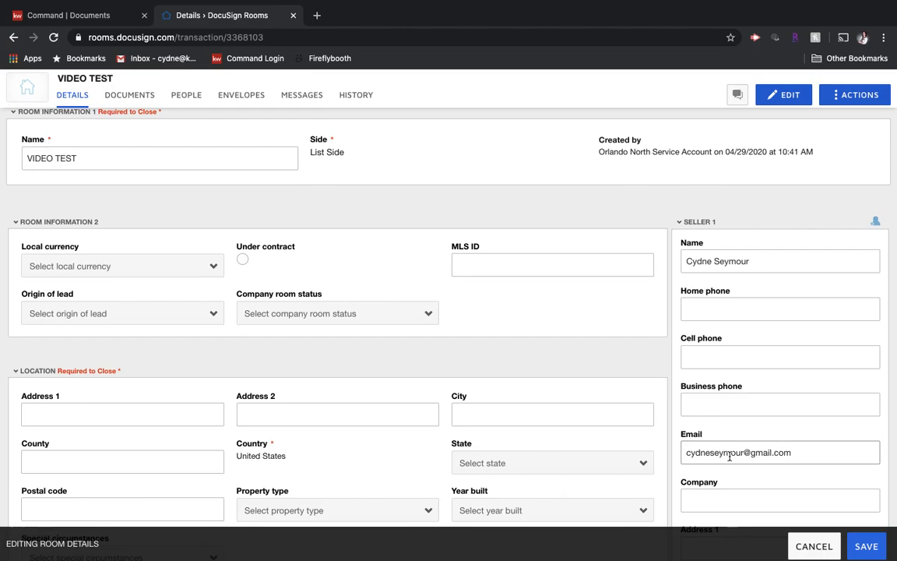
# Fill in the property's street address in the Location section and set its city to Winter Park
pyautogui.scroll(-1, 729, 457)
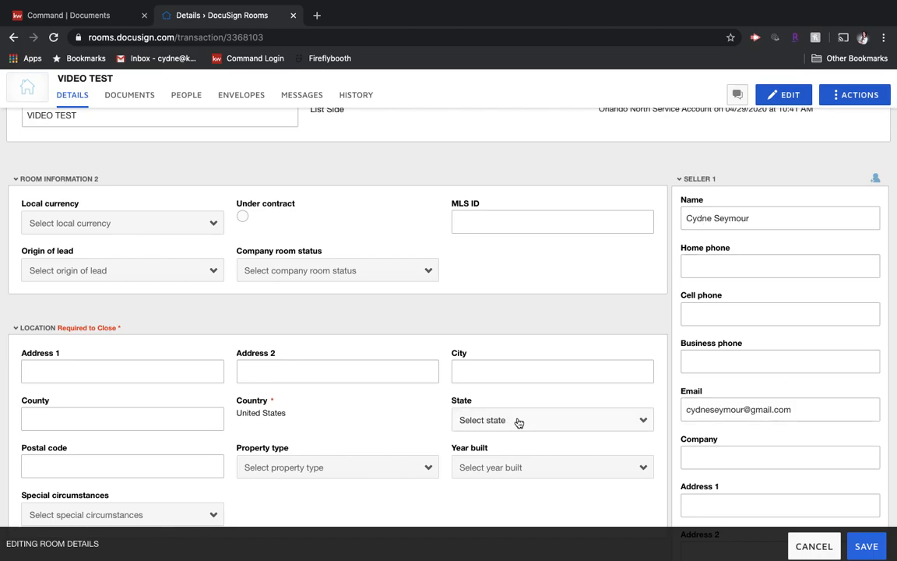
pyautogui.scroll(-3, 519, 421)
pyautogui.click(194, 239)
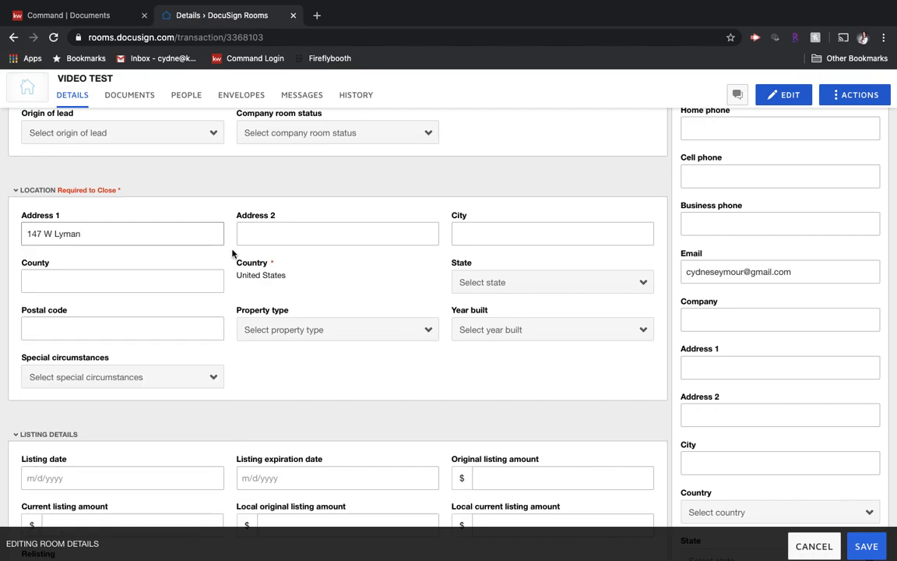
pyautogui.click(549, 231)
pyautogui.write('Winter Park')
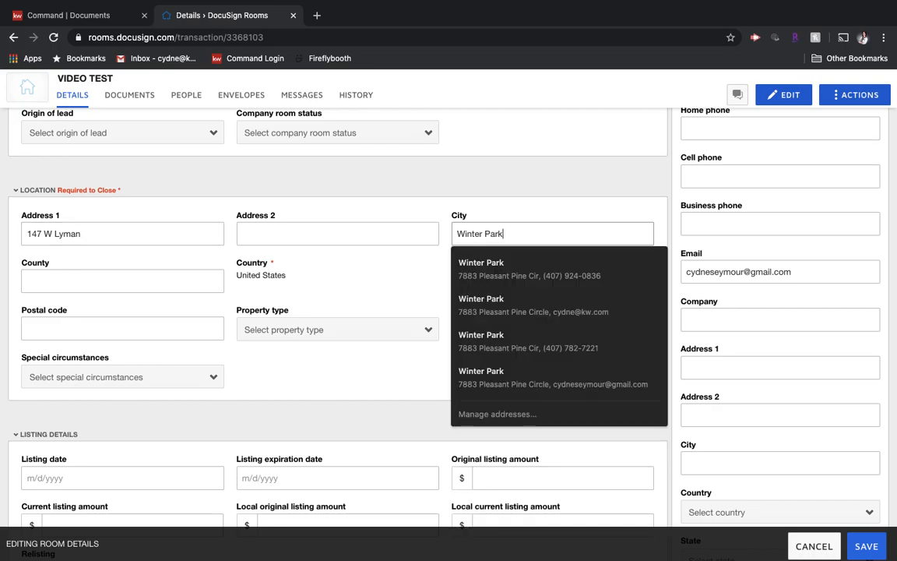
pyautogui.press('Tab')
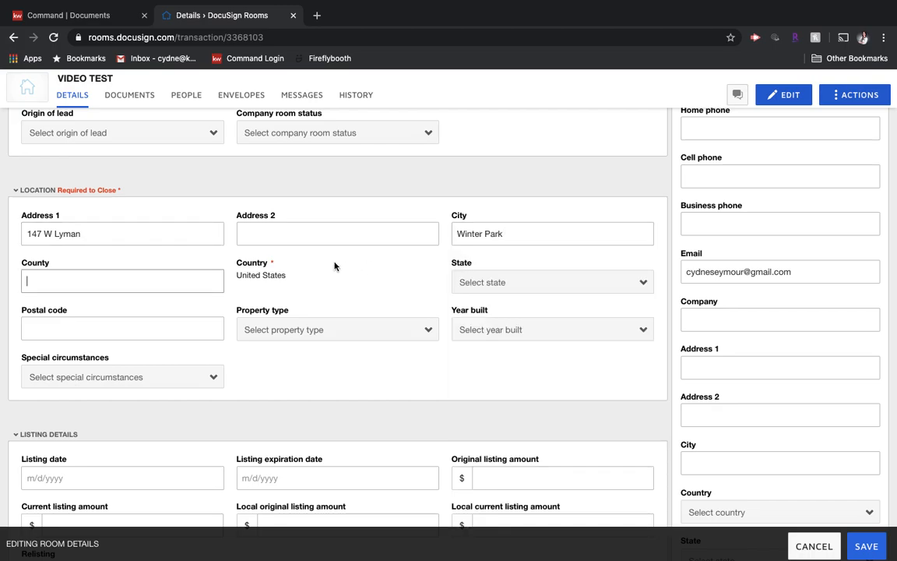
# Complete the property location with Orange as the county, Florida as the state, and the postal code
pyautogui.write('Orange')
pyautogui.click(556, 285)
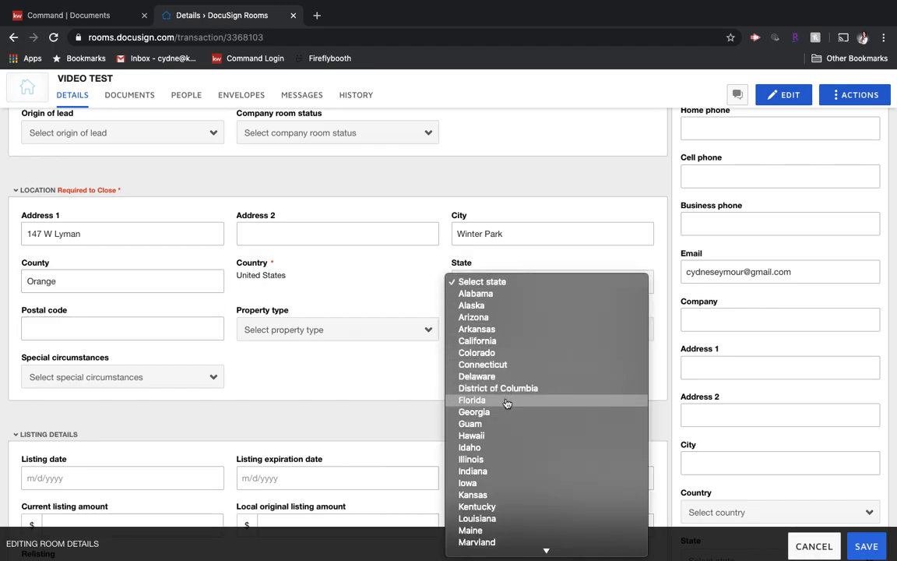
pyautogui.click(503, 402)
pyautogui.click(56, 326)
pyautogui.write('32789')
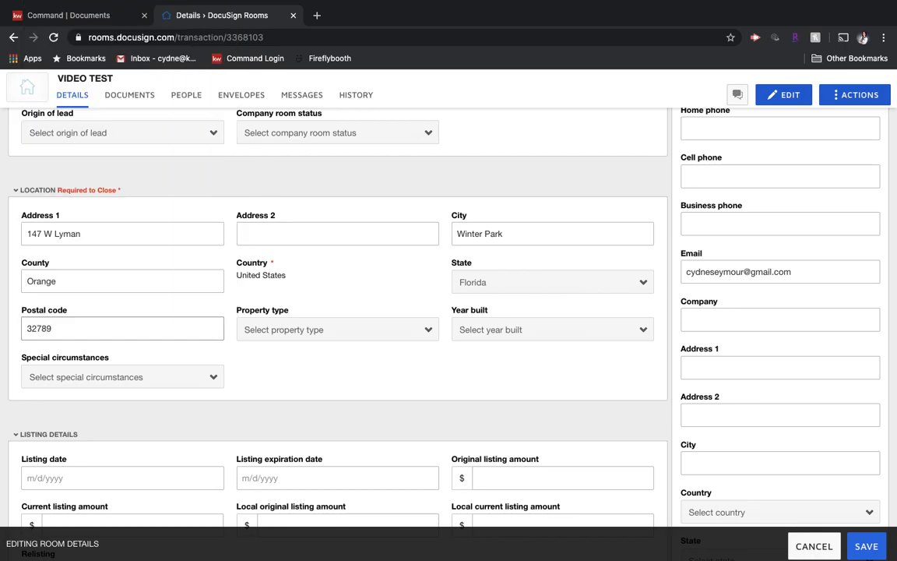
# Set the listing date to 4/29/2020 in the Listing Details section
pyautogui.scroll(-1, 347, 354)
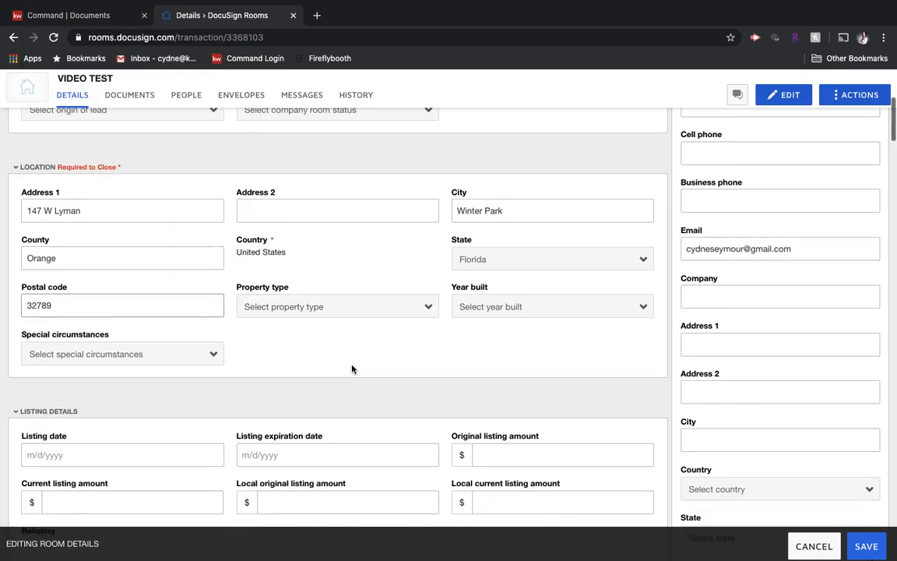
pyautogui.scroll(-5, 232, 390)
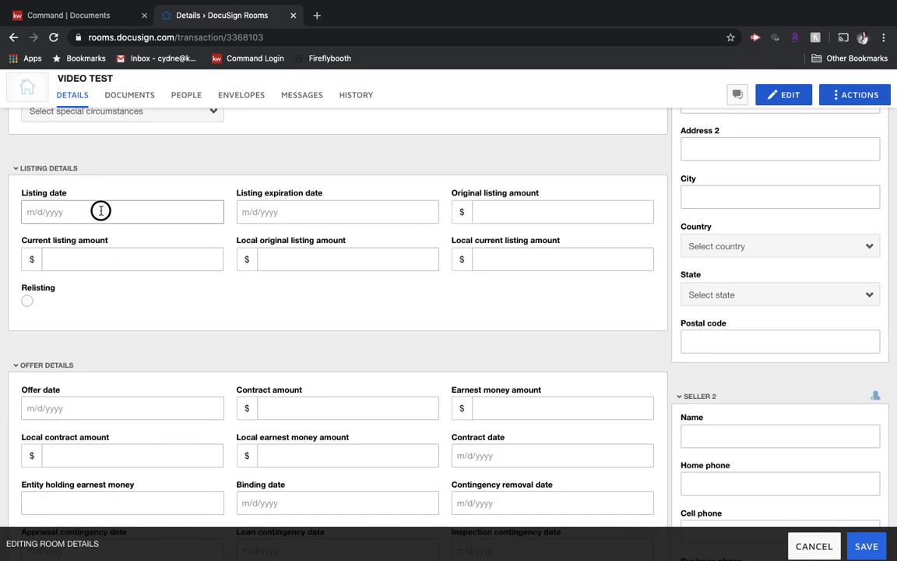
pyautogui.click(100, 210)
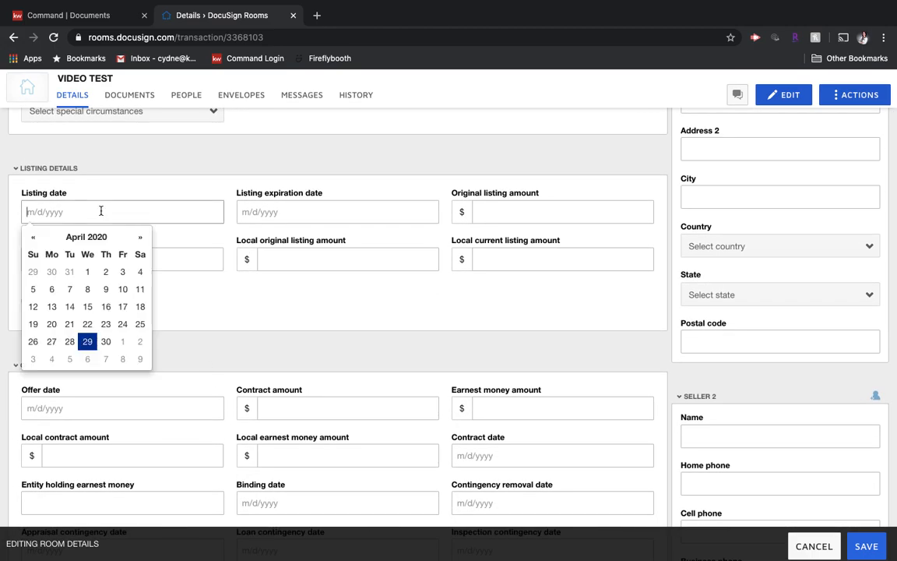
pyautogui.click(88, 340)
# Set the listing expiration date to 7/31/2020 and the original listing amount to $250000
pyautogui.click(284, 217)
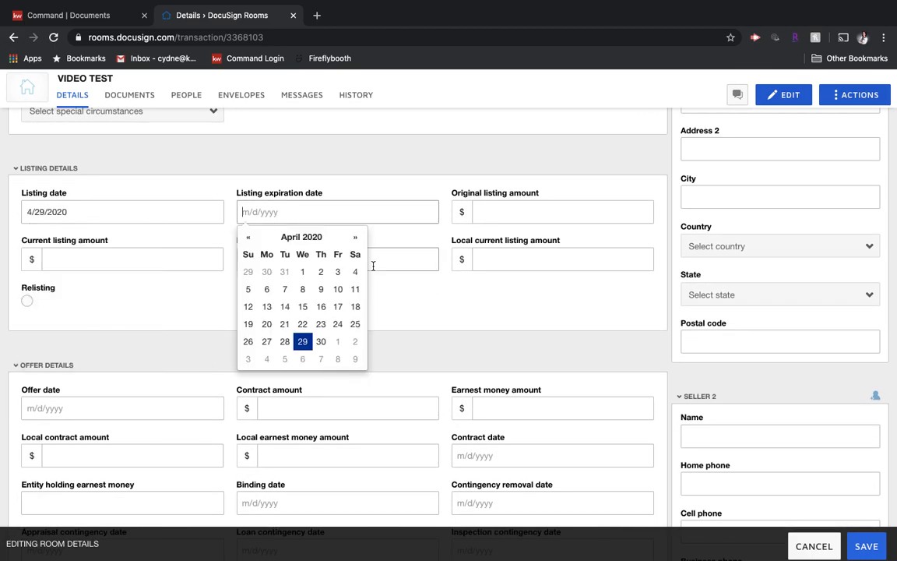
pyautogui.click(355, 236)
pyautogui.click(355, 237)
pyautogui.click(355, 237)
pyautogui.click(339, 341)
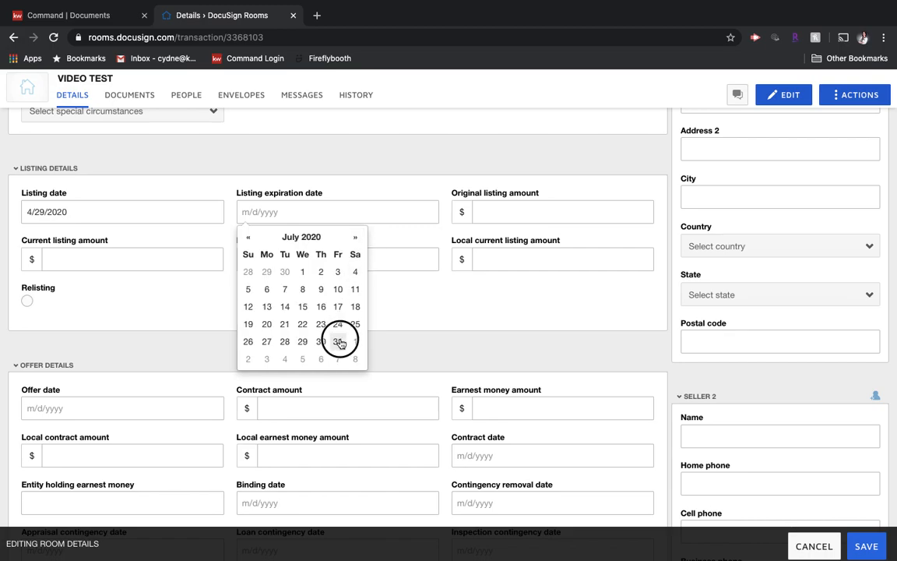
pyautogui.click(530, 214)
pyautogui.write('250000')
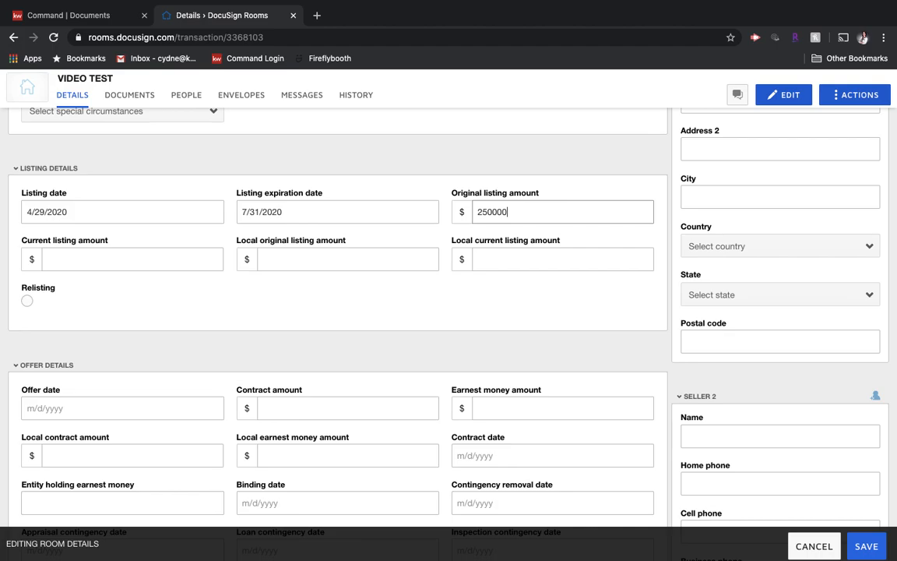
# Examine the offer, closing, additional information and listing agent sections of the room details form
pyautogui.scroll(-2, 246, 302)
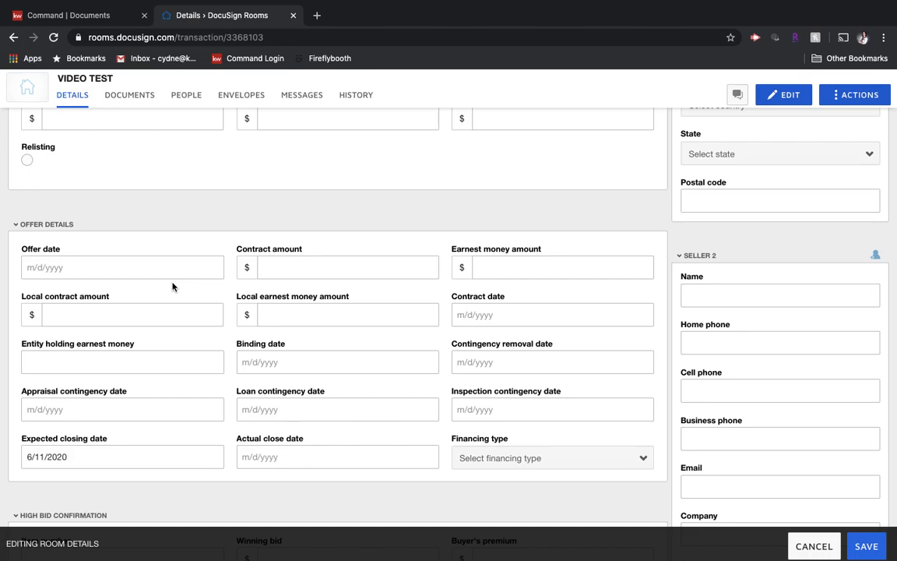
pyautogui.scroll(-5, 176, 364)
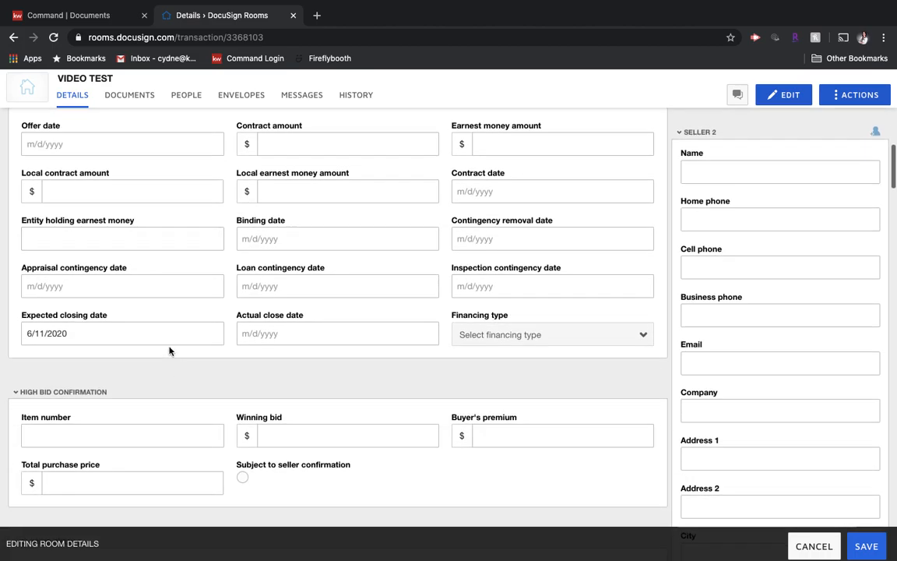
pyautogui.scroll(-2, 160, 334)
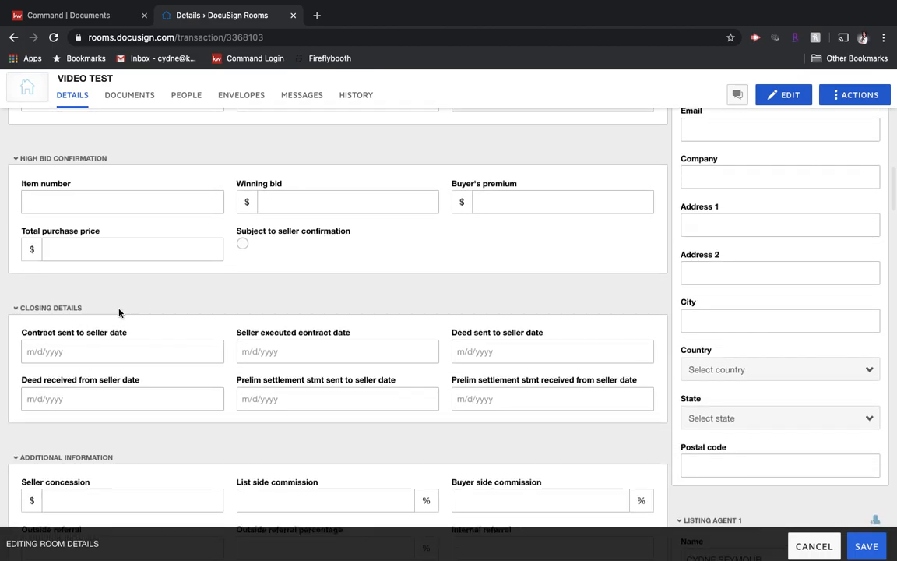
pyautogui.scroll(-2, 169, 369)
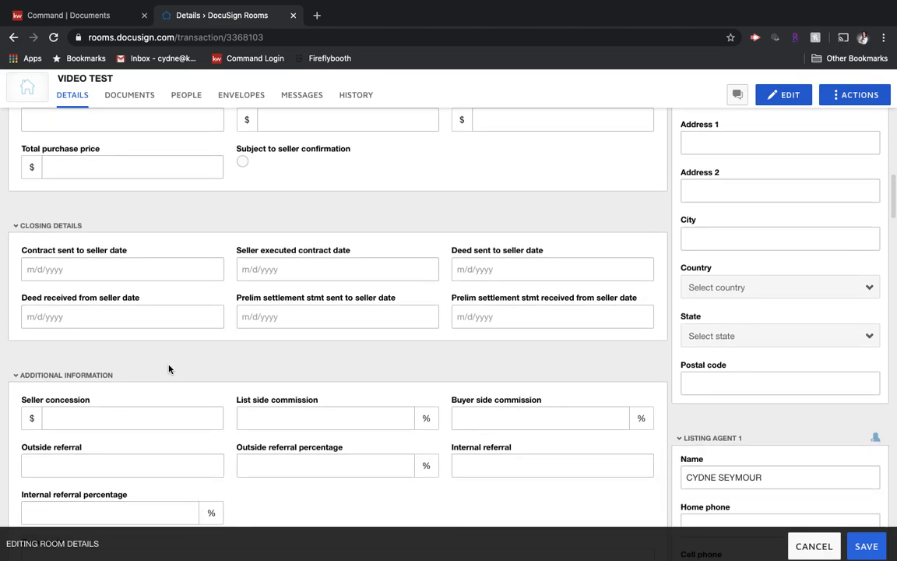
pyautogui.scroll(-2, 169, 369)
pyautogui.scroll(-3, 169, 369)
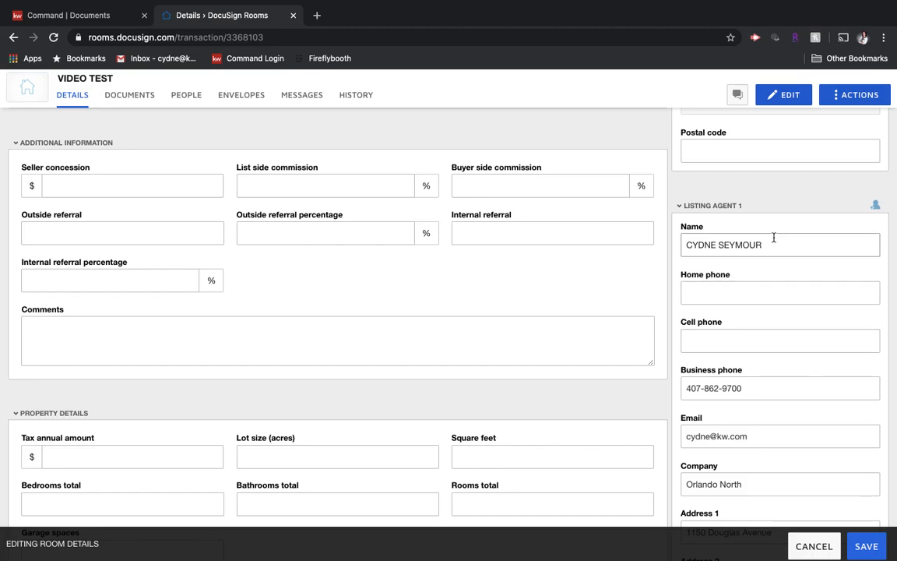
# Enter the full name and email address of the second seller
pyautogui.scroll(8, 772, 238)
pyautogui.scroll(4, 773, 240)
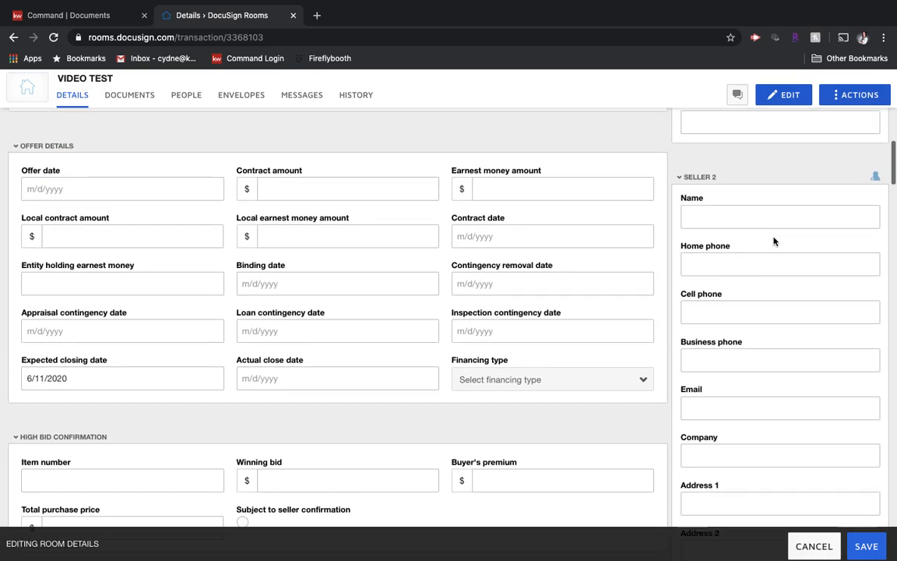
pyautogui.click(739, 211)
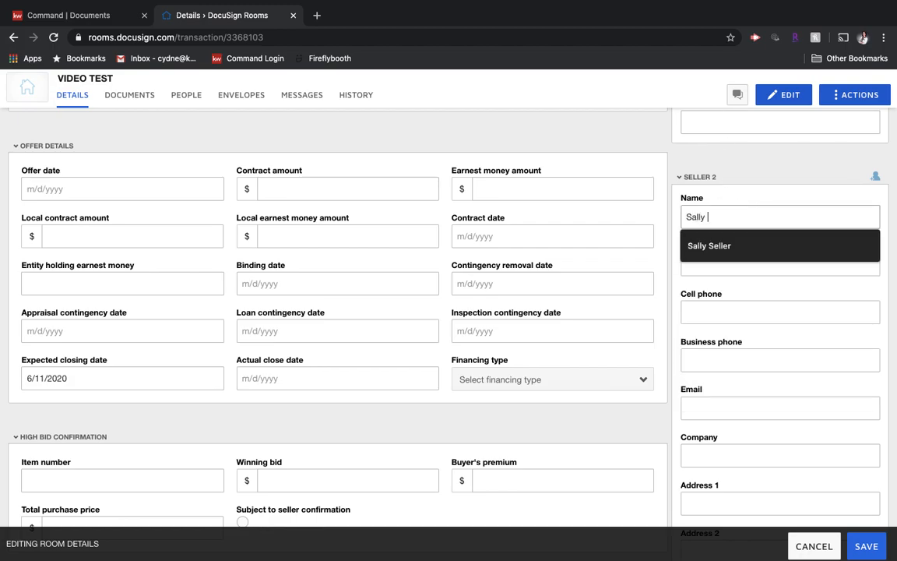
pyautogui.click(708, 245)
pyautogui.click(805, 407)
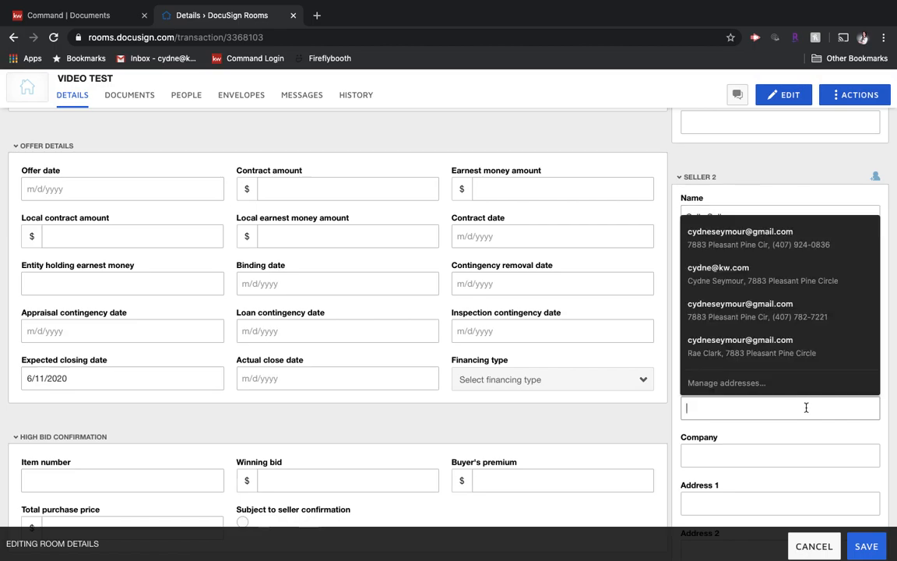
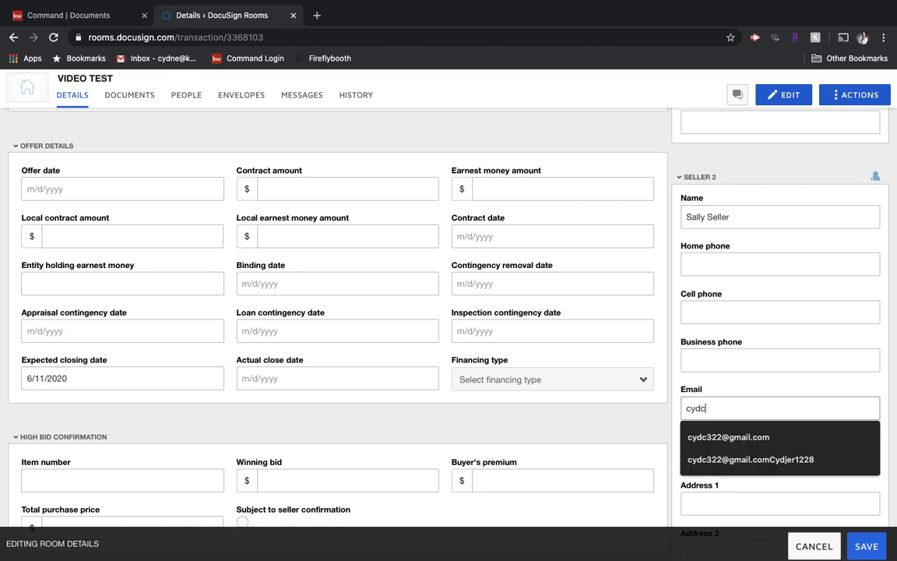
pyautogui.click(794, 435)
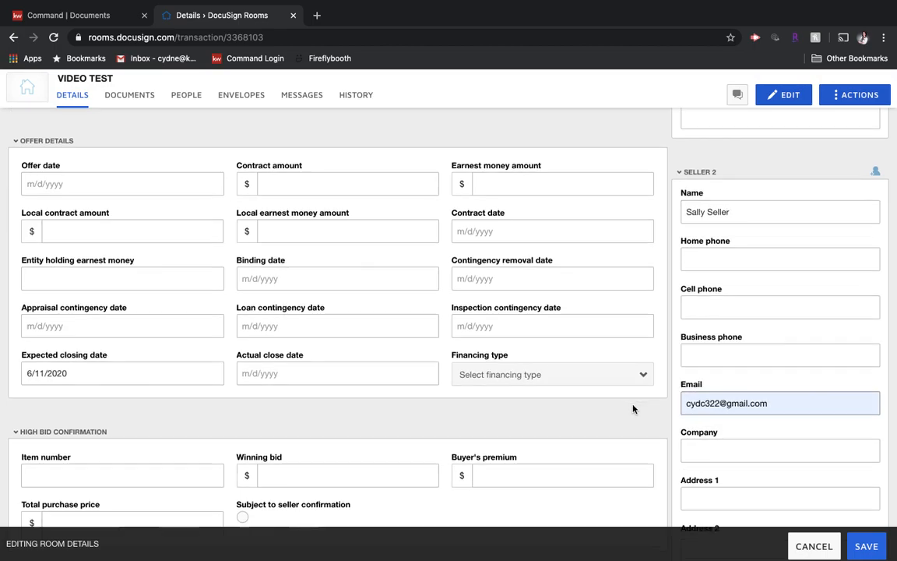
# Review the remaining closing, property, listing agent, buyer and buyer agent sections, and save the room details
pyautogui.scroll(-3, 633, 408)
pyautogui.scroll(-5, 632, 409)
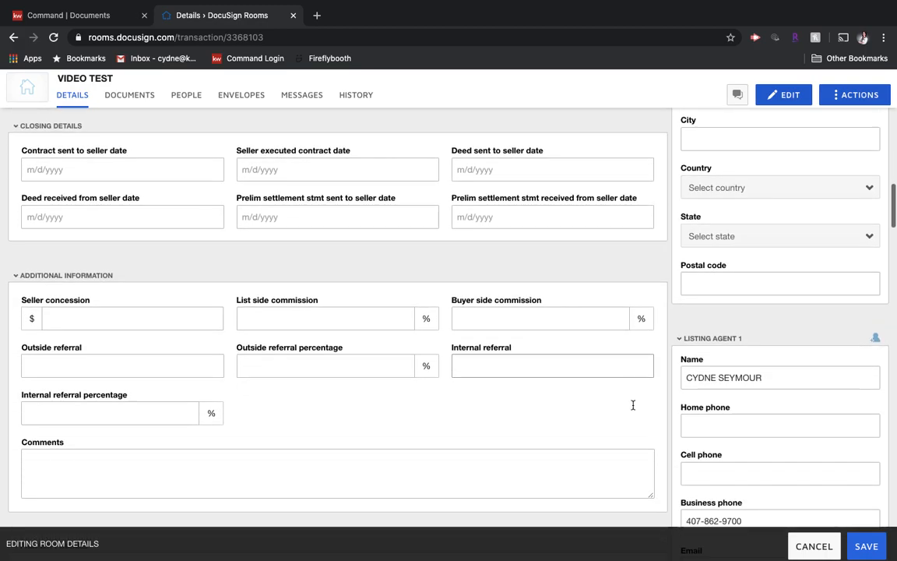
pyautogui.scroll(-3, 633, 405)
pyautogui.scroll(-4, 754, 410)
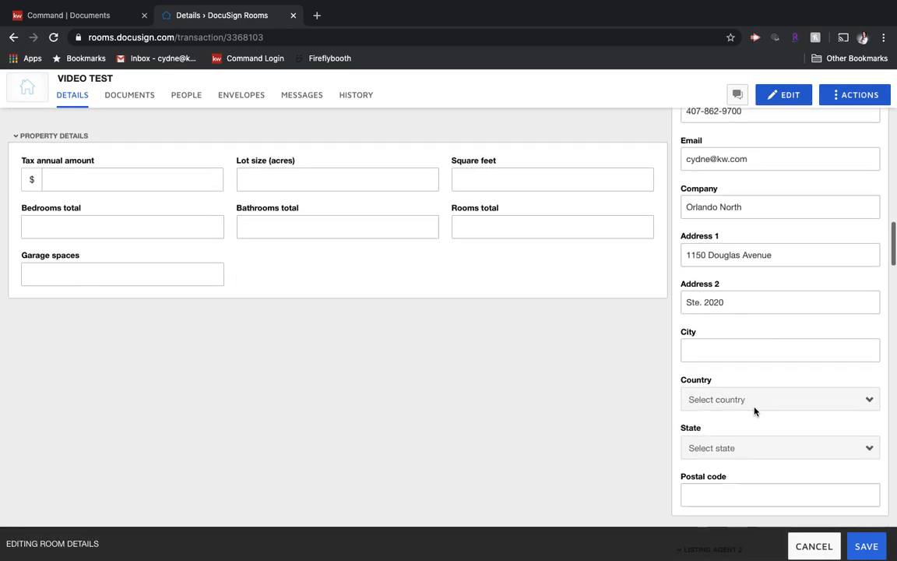
pyautogui.scroll(-8, 755, 411)
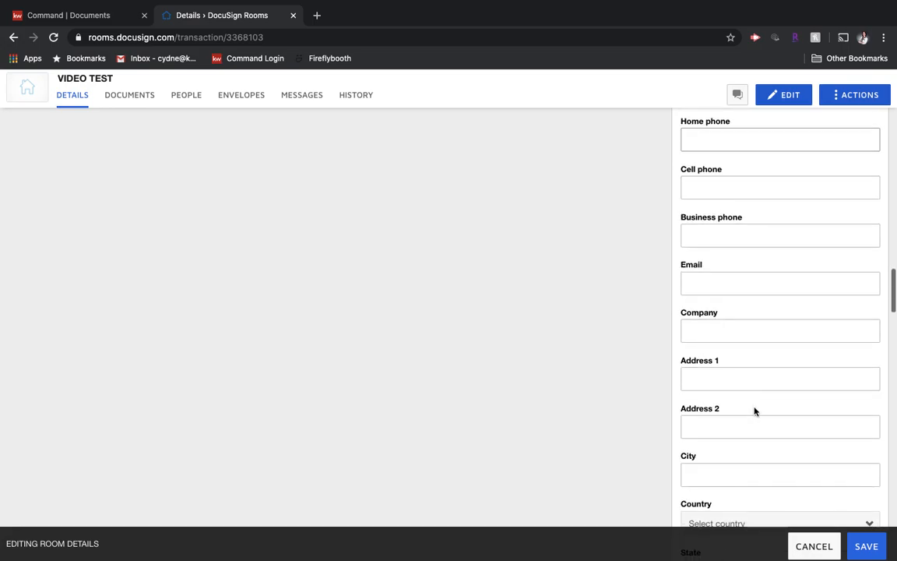
pyautogui.scroll(-3, 754, 411)
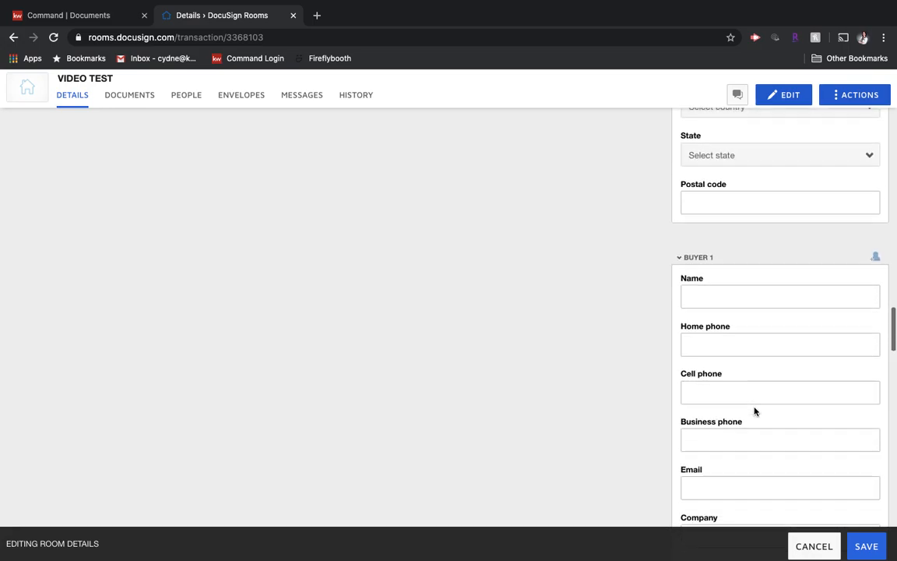
pyautogui.scroll(-6, 692, 427)
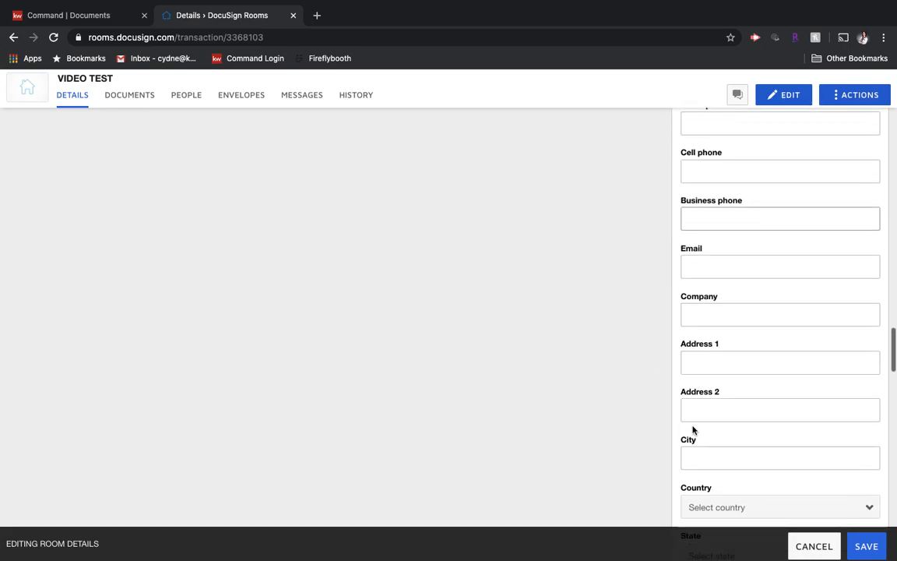
pyautogui.scroll(-7, 692, 428)
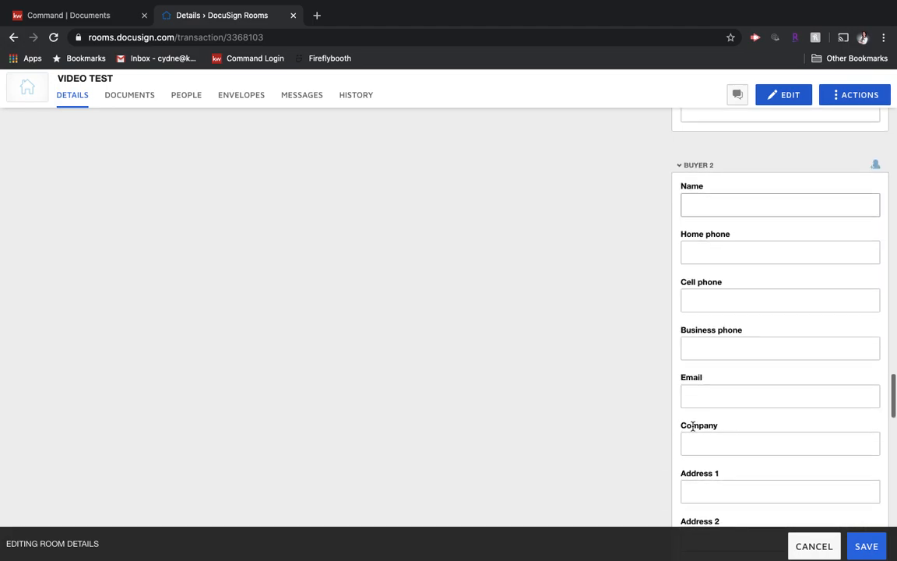
pyautogui.scroll(-3, 692, 428)
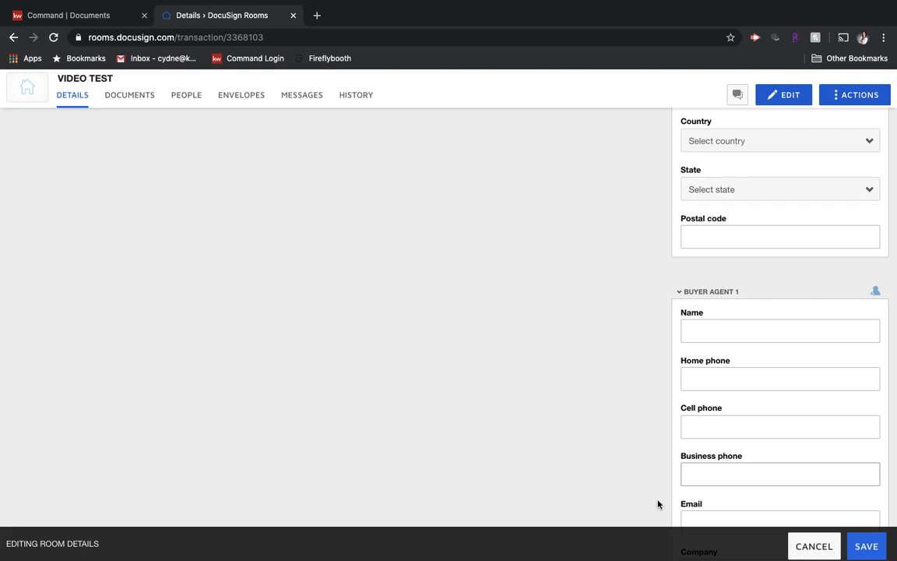
pyautogui.click(873, 546)
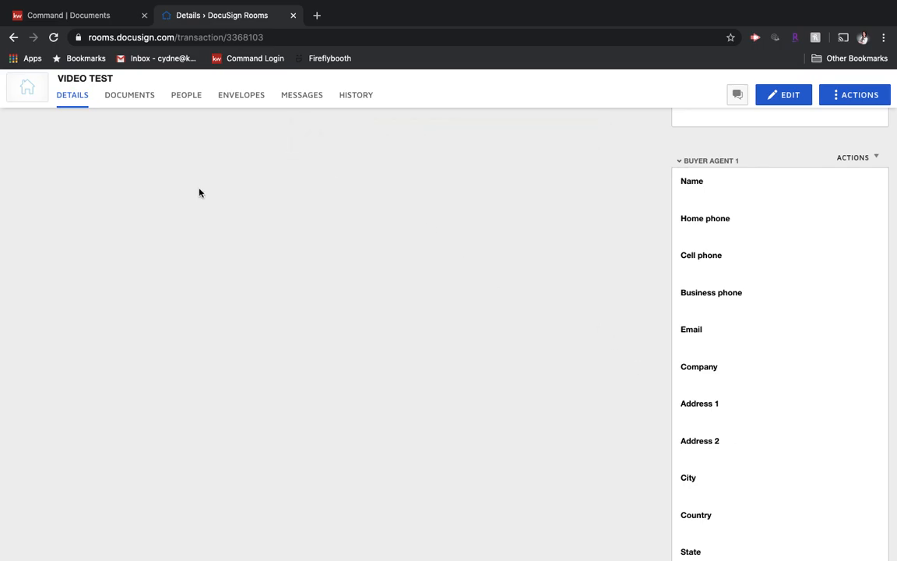
# Start adding DocuSign Forms to the room's documents from the forms group "Heritage - Listing Side - Residential (NOT Condos/Coops/Vac Land)"
pyautogui.click(117, 109)
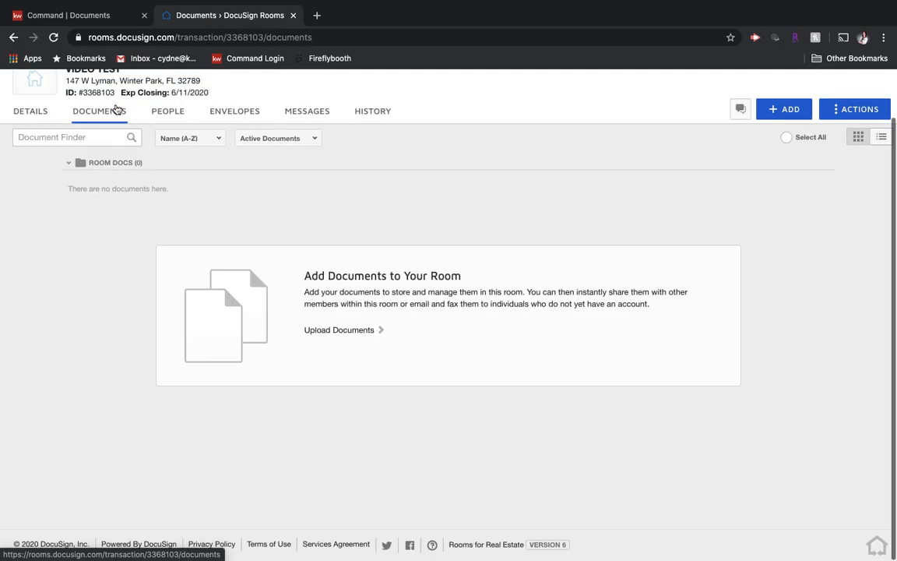
pyautogui.click(798, 109)
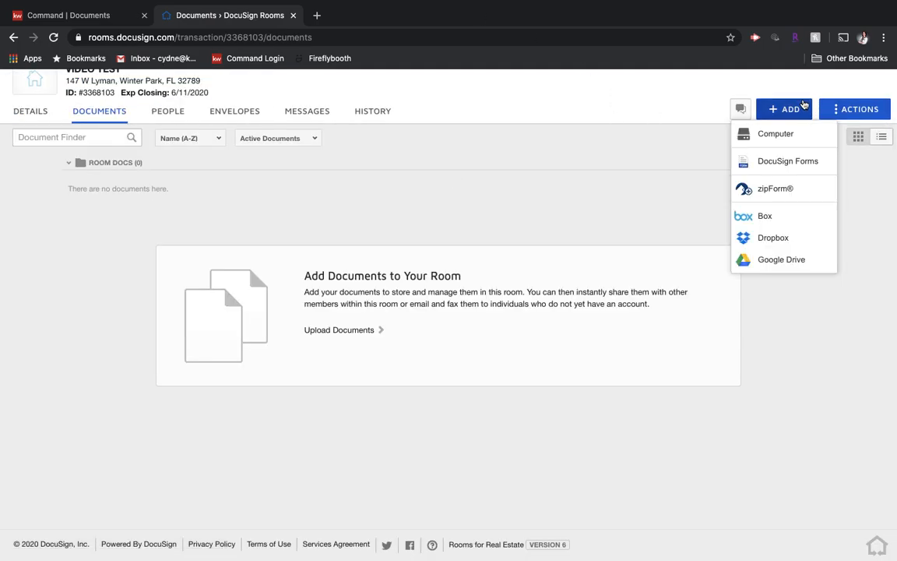
pyautogui.click(779, 161)
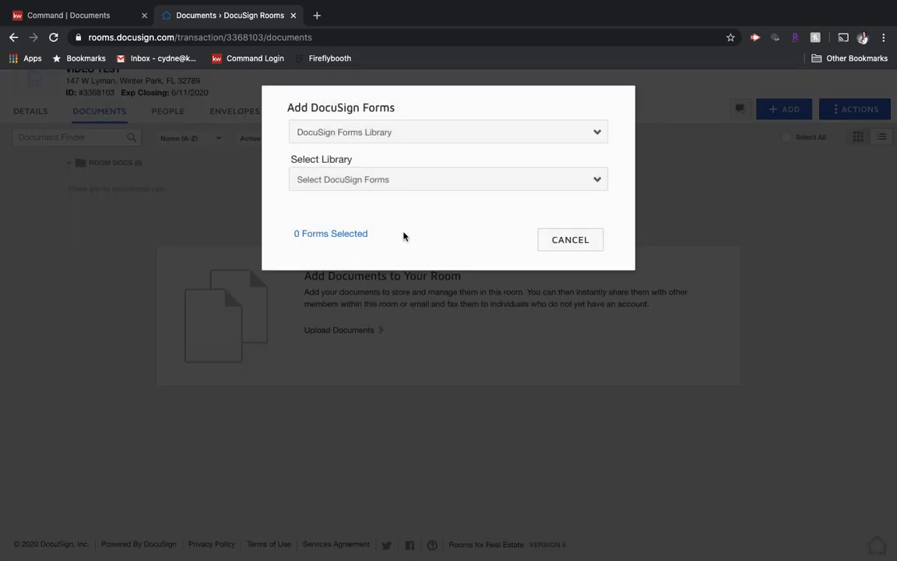
pyautogui.click(404, 136)
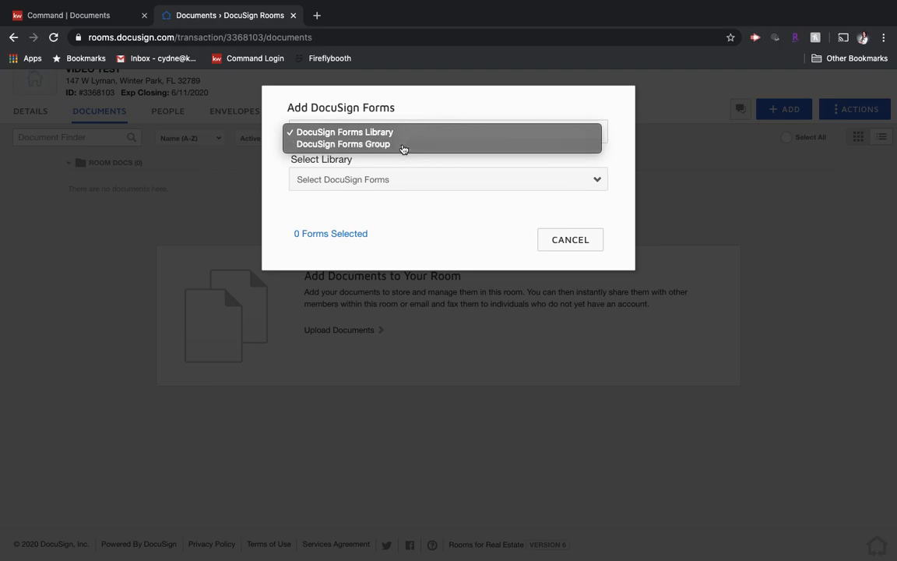
pyautogui.click(402, 145)
pyautogui.click(398, 185)
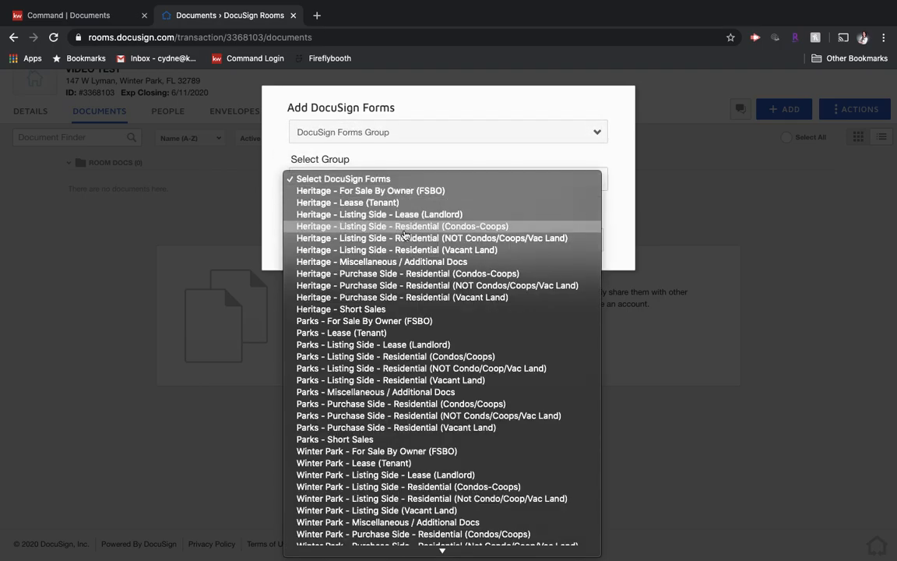
pyautogui.click(406, 238)
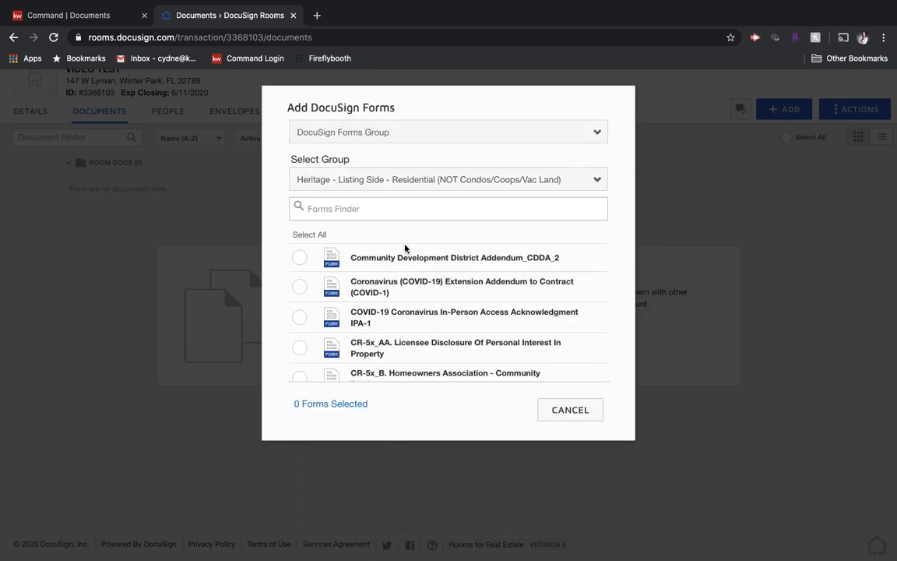
# Add the form "Exclusive Right of Sale Listing Agreement, Transaction Broker_ERS-17tb" to the room
pyautogui.scroll(-5, 397, 316)
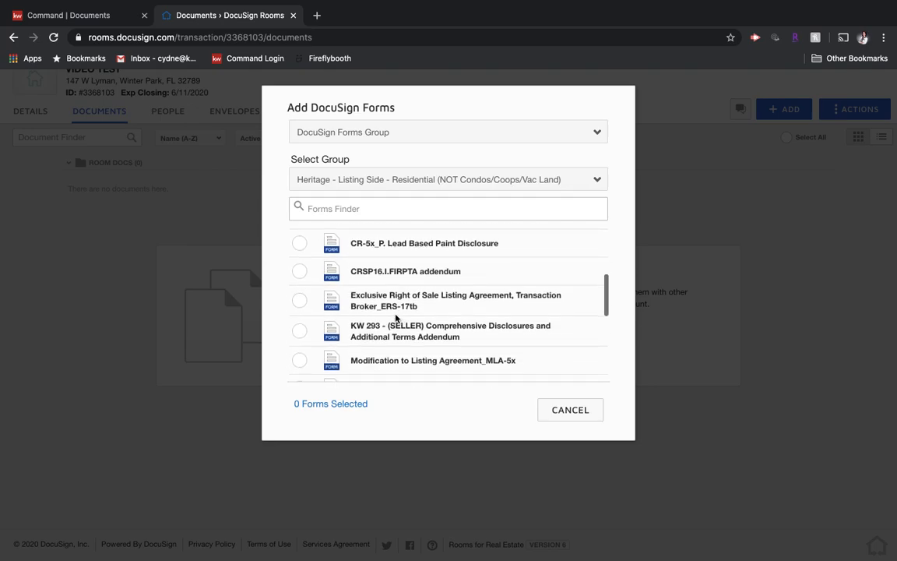
pyautogui.click(299, 300)
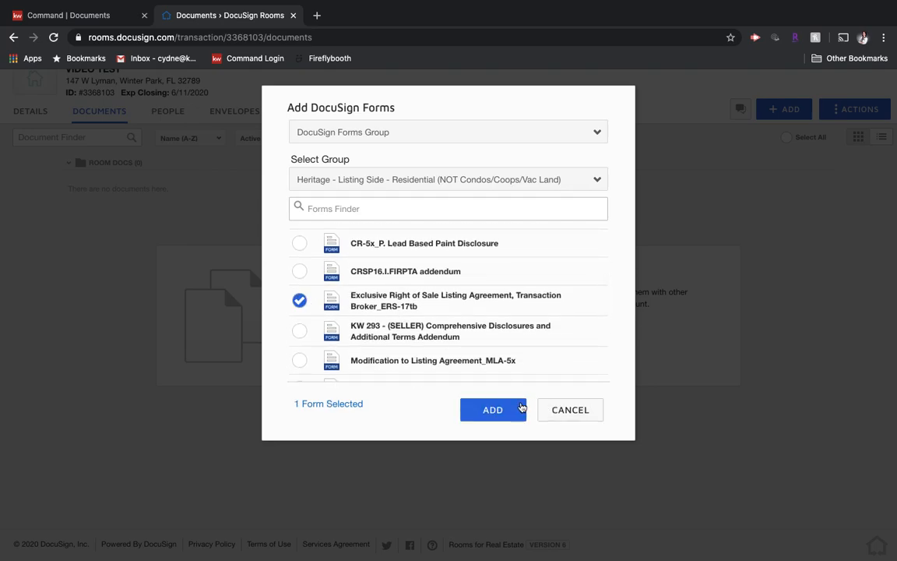
pyautogui.click(491, 416)
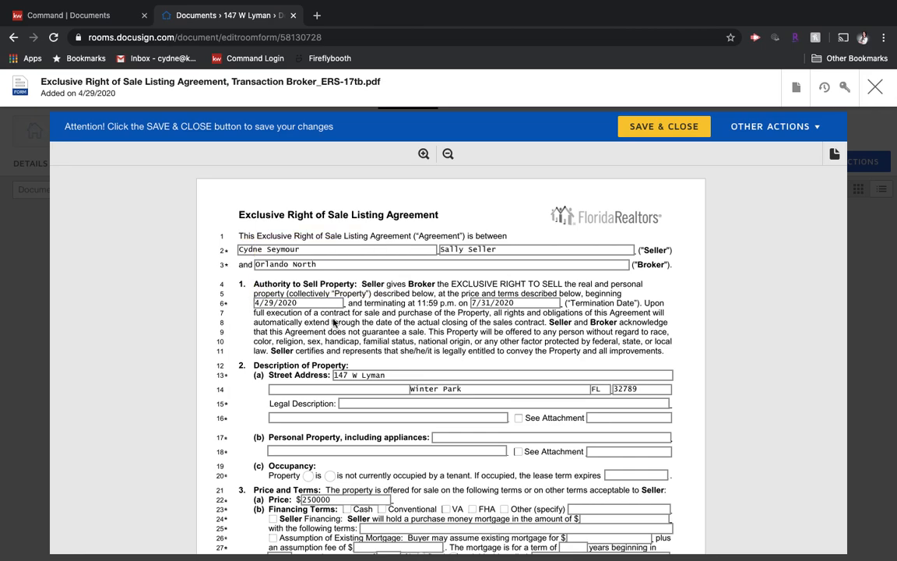
# Check the seller, date, property and price fields in the listing agreement form, and close it without saving
pyautogui.scroll(-3, 342, 343)
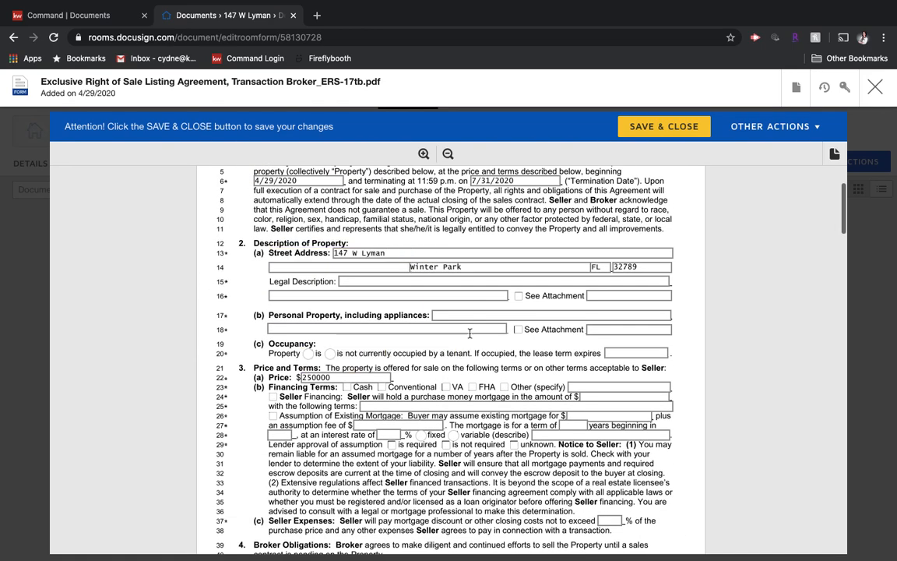
pyautogui.scroll(-5, 475, 343)
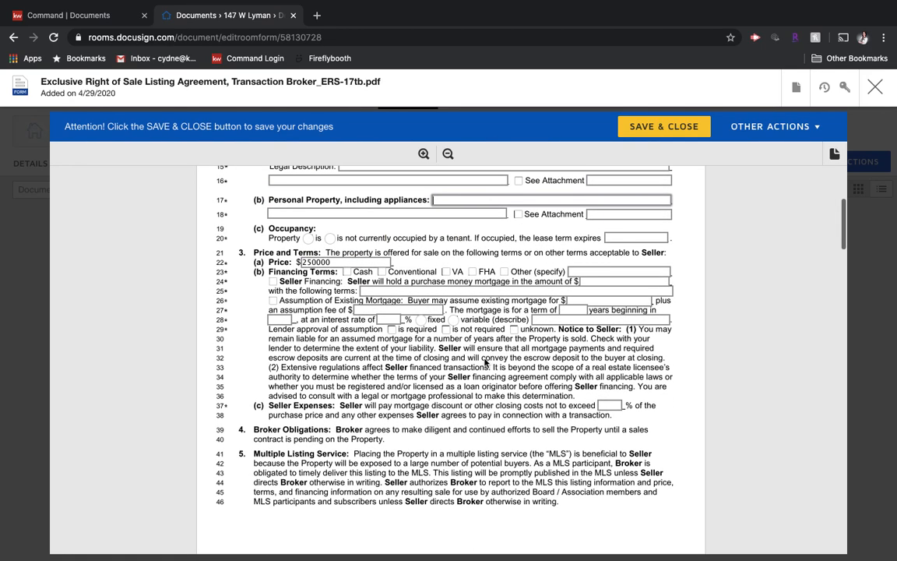
pyautogui.scroll(5, 345, 374)
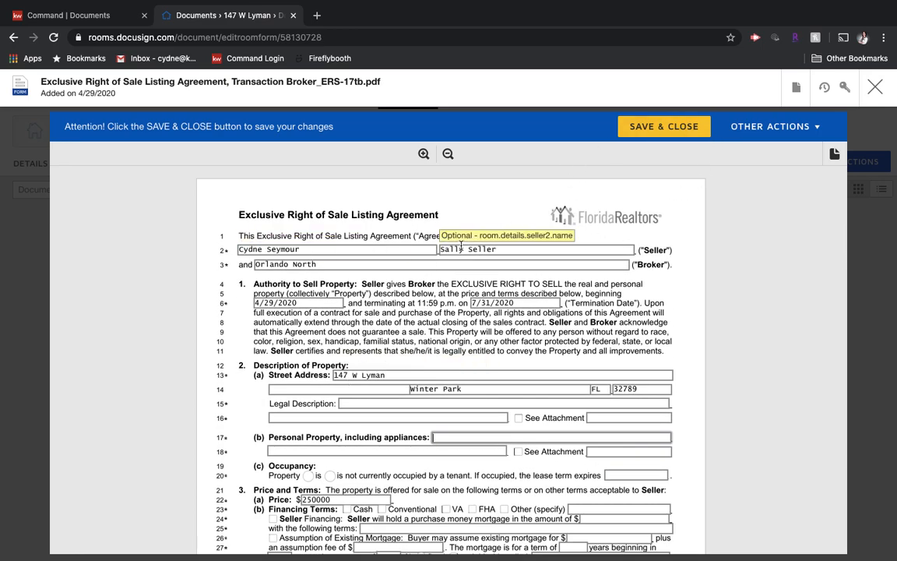
pyautogui.click(874, 88)
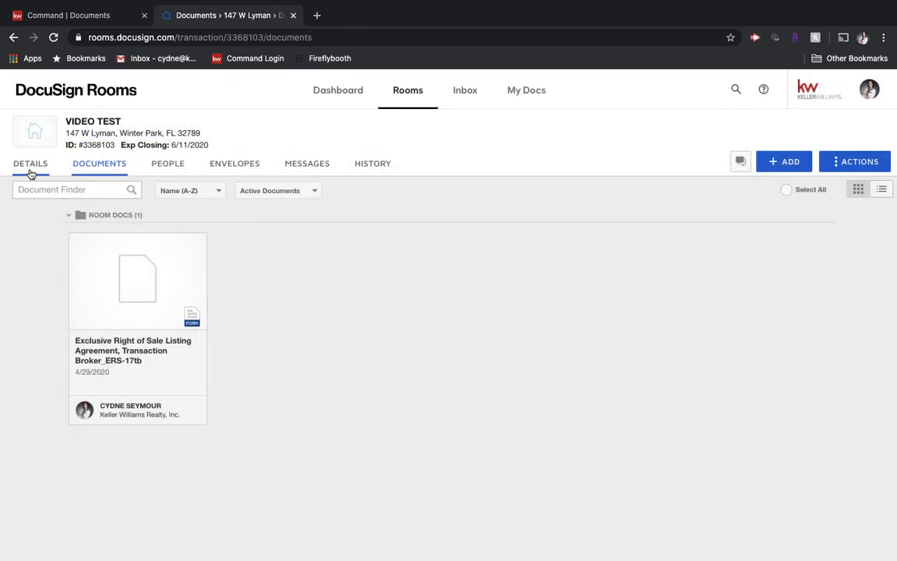
# Review the room information, location and first seller sections in the room's details
pyautogui.click(31, 171)
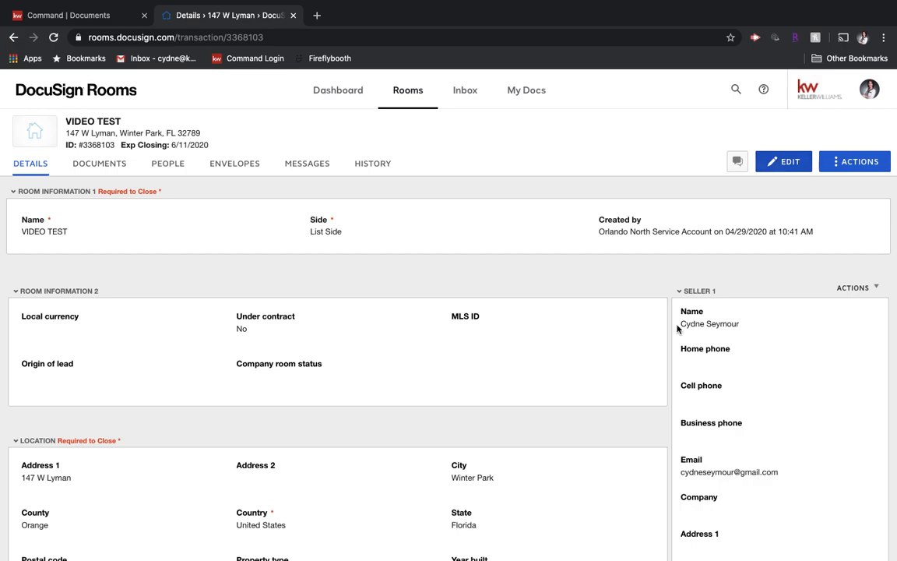
pyautogui.scroll(-5, 556, 473)
pyautogui.scroll(2, 557, 473)
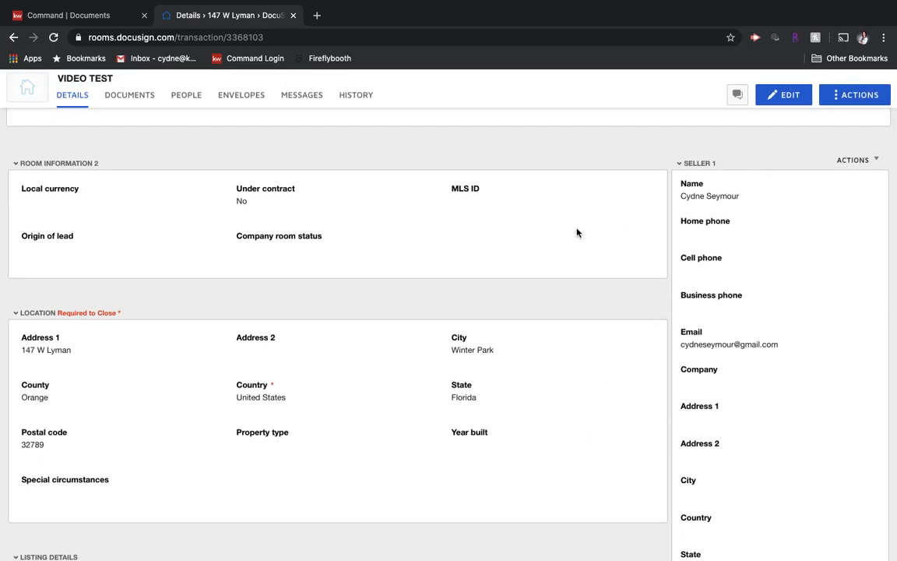
pyautogui.scroll(3, 577, 232)
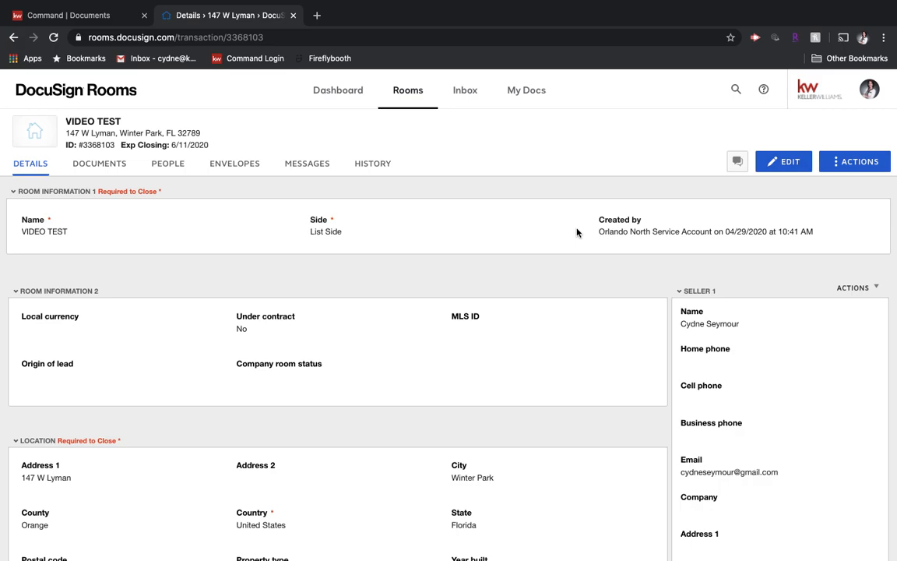
pyautogui.moveTo(578, 4)
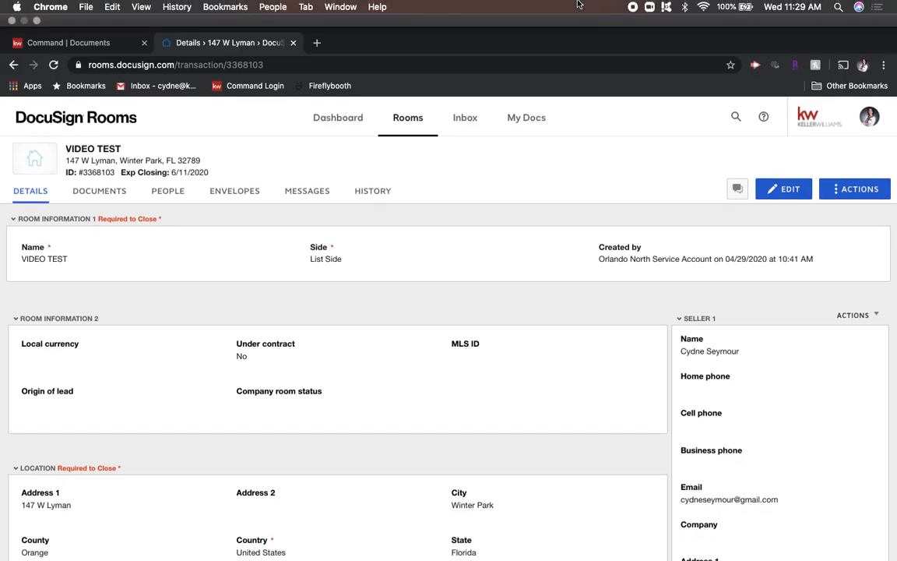